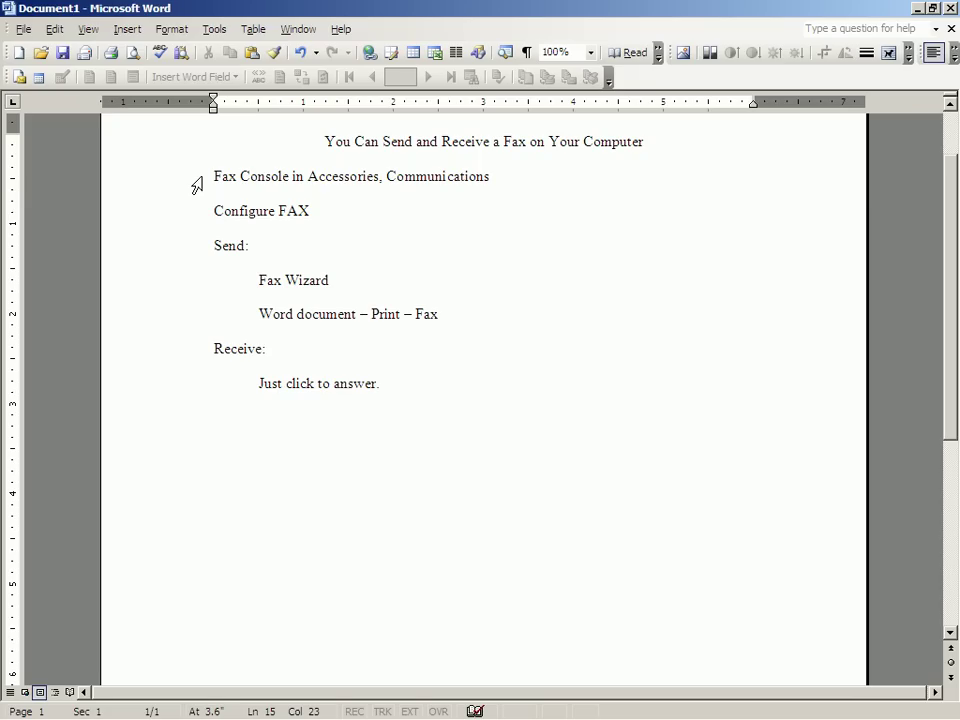
- Launch Fax Console from Start > Programs > Accessories > Communications > Fax
{"action": "left_click", "coordinate": [205, 183]}
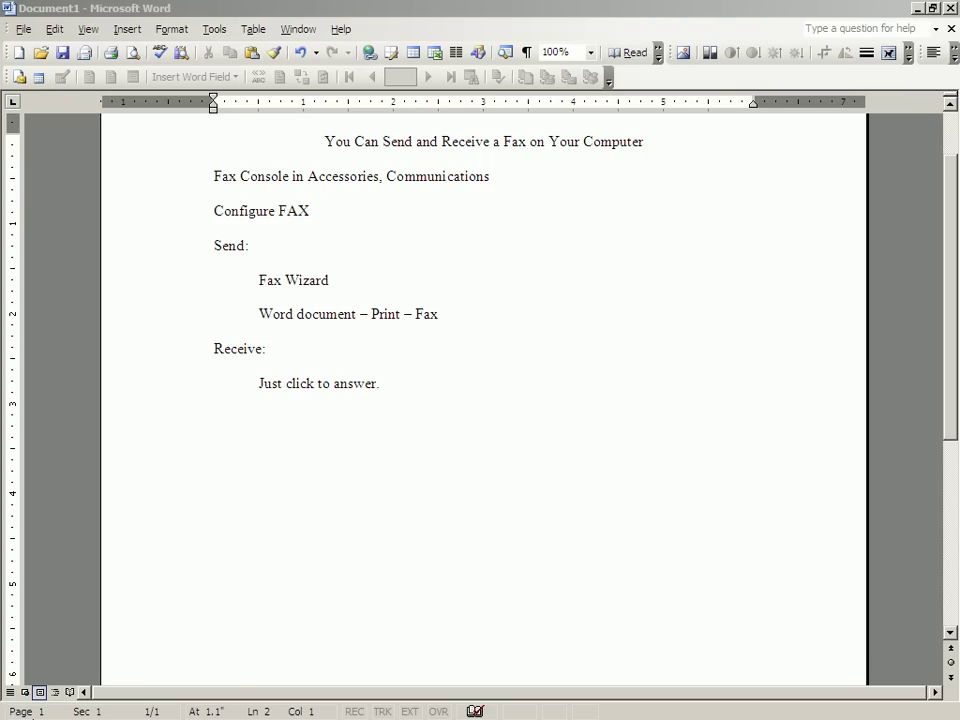
{"action": "left_click", "coordinate": [30, 685]}
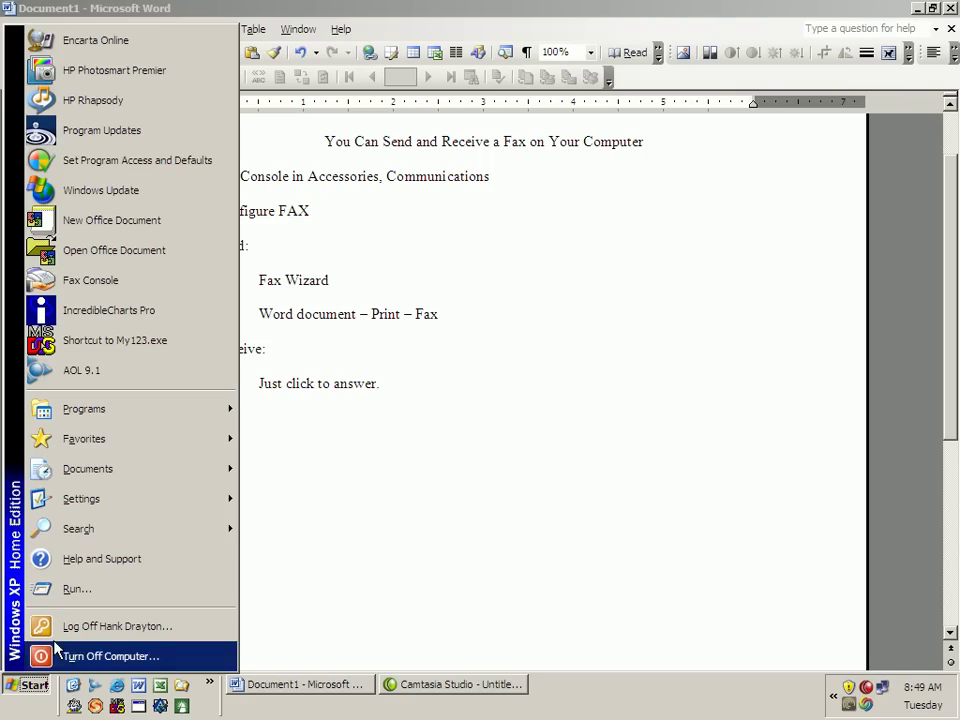
{"action": "mouse_move", "coordinate": [95, 410]}
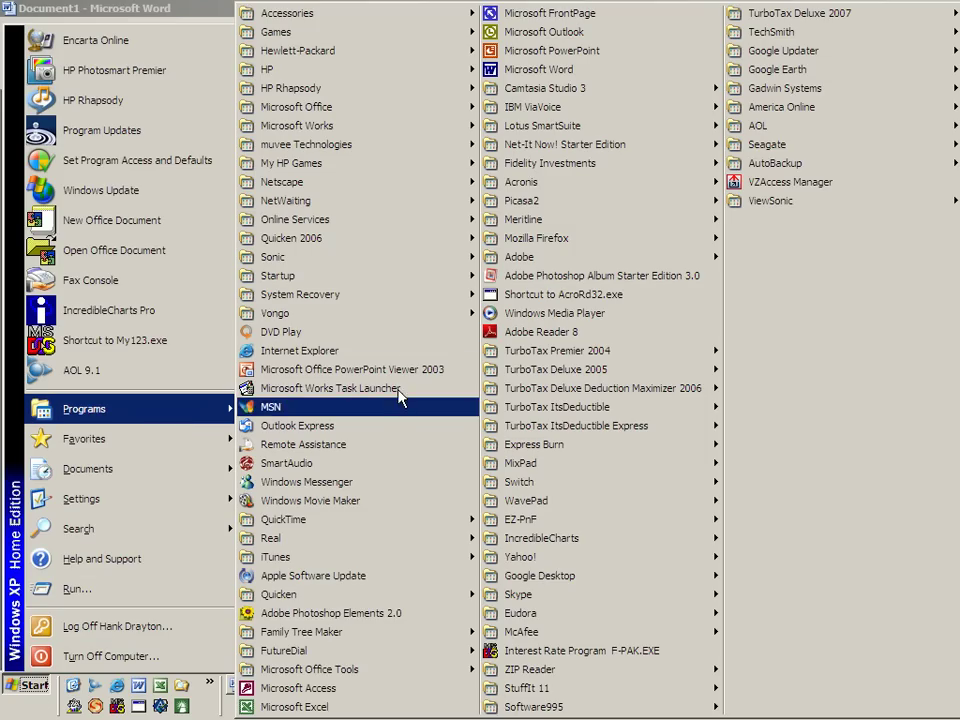
{"action": "mouse_move", "coordinate": [310, 15]}
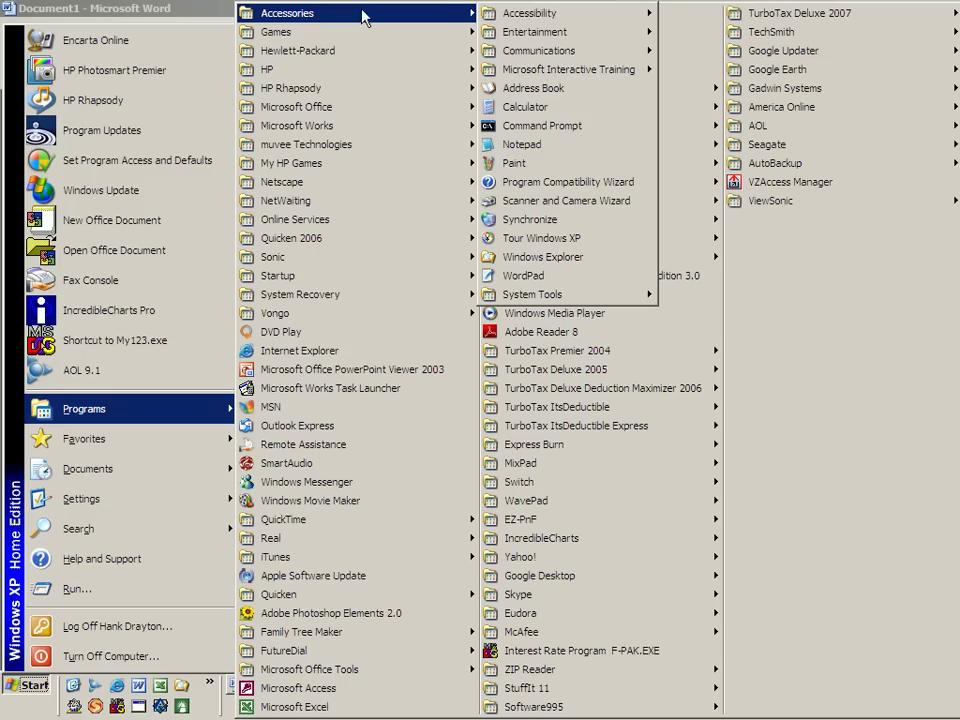
{"action": "mouse_move", "coordinate": [548, 58]}
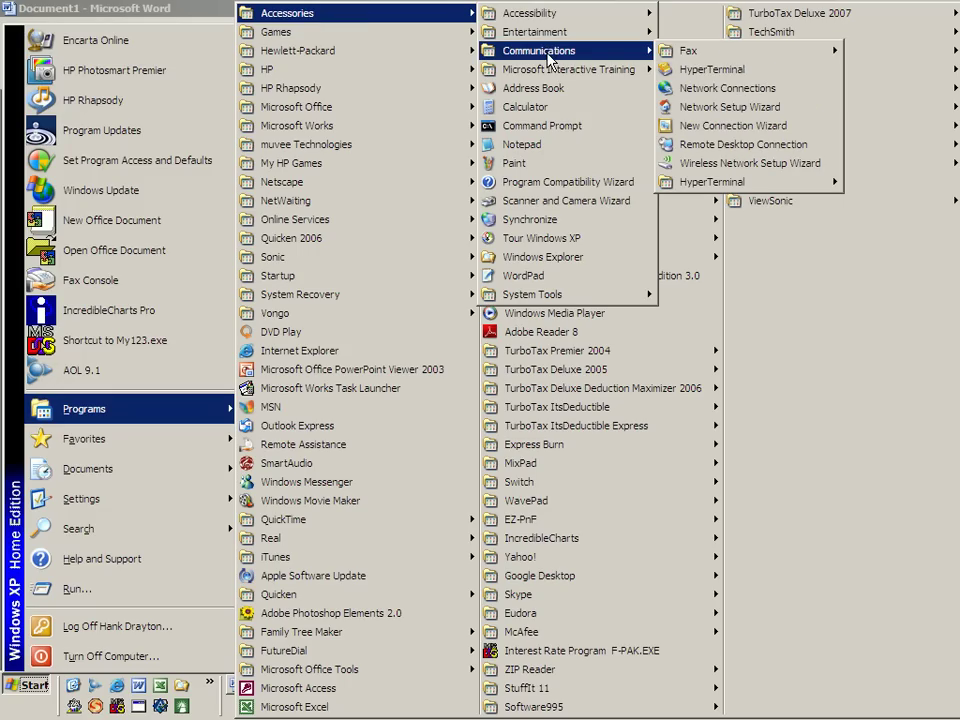
{"action": "mouse_move", "coordinate": [741, 60]}
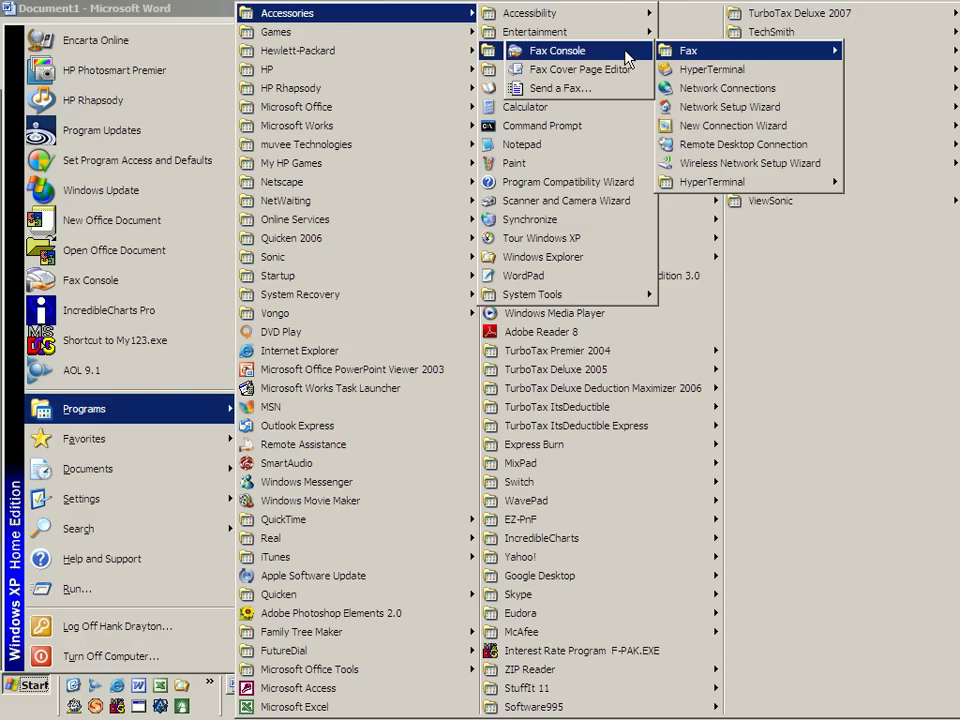
{"action": "left_click", "coordinate": [576, 58]}
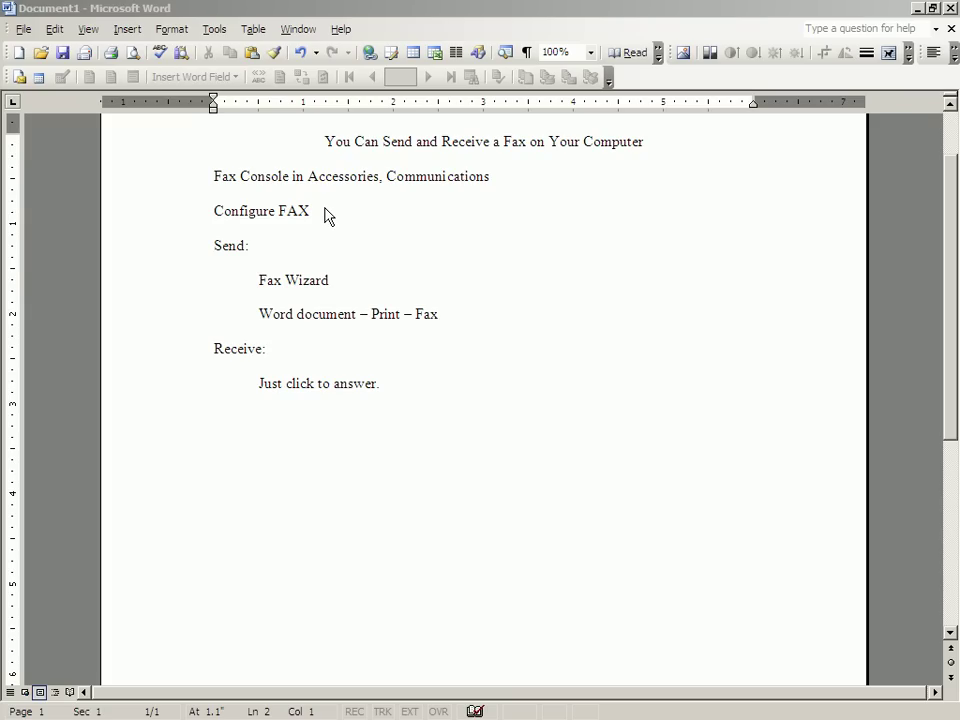
- Switch to Fax Console and start the Fax Configuration Wizard from Tools > Configure Fax
{"action": "key", "text": "alt+Tab"}
{"action": "key", "text": "alt+Tab"}
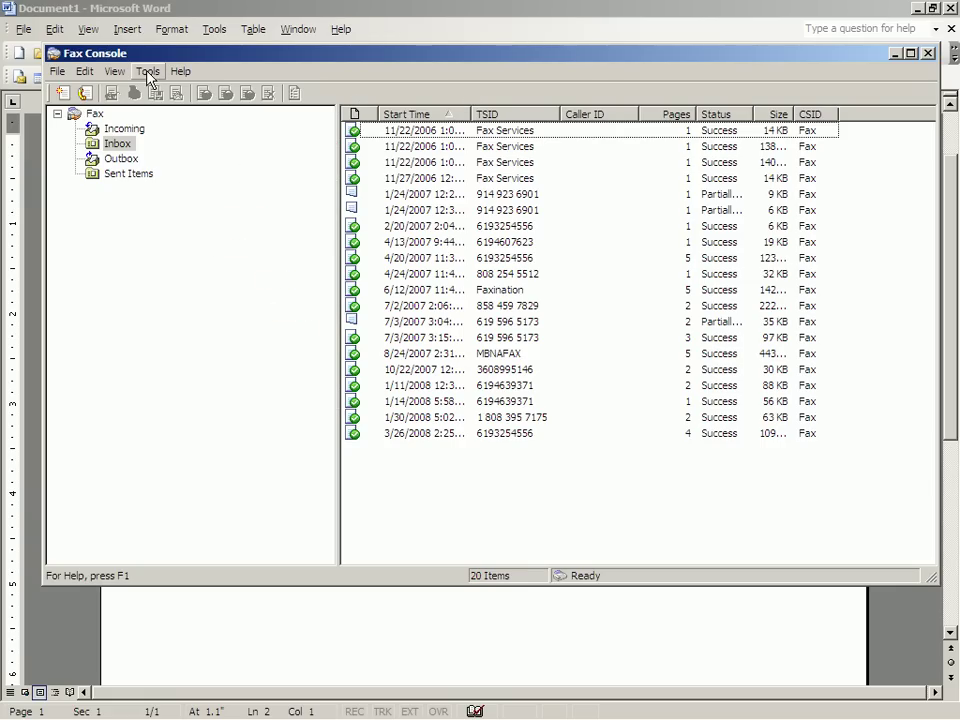
{"action": "left_click", "coordinate": [148, 71]}
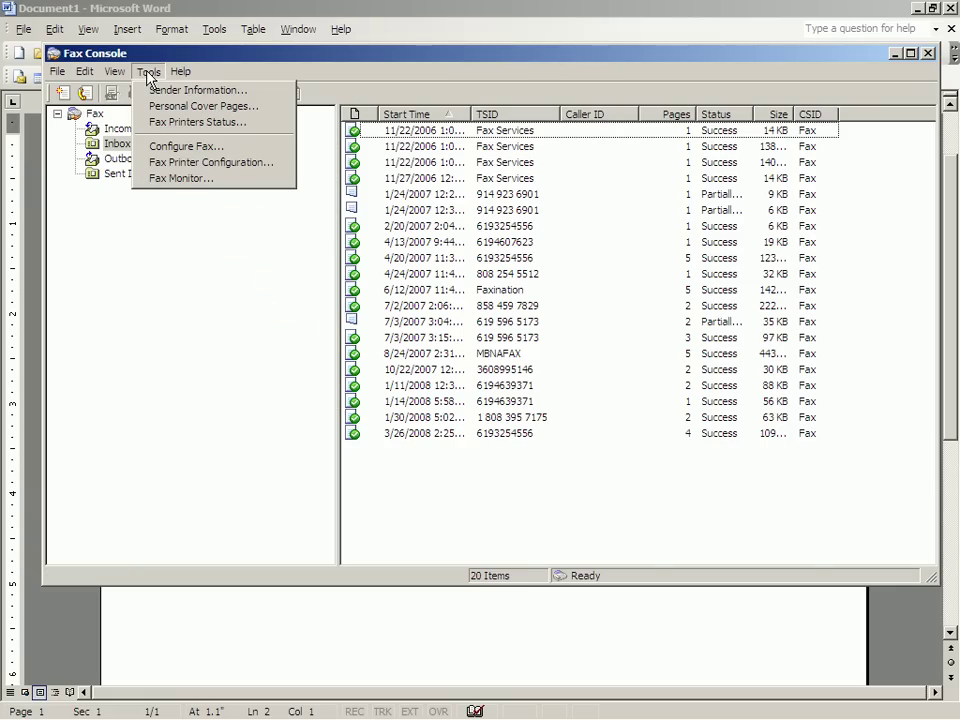
{"action": "left_click", "coordinate": [152, 147]}
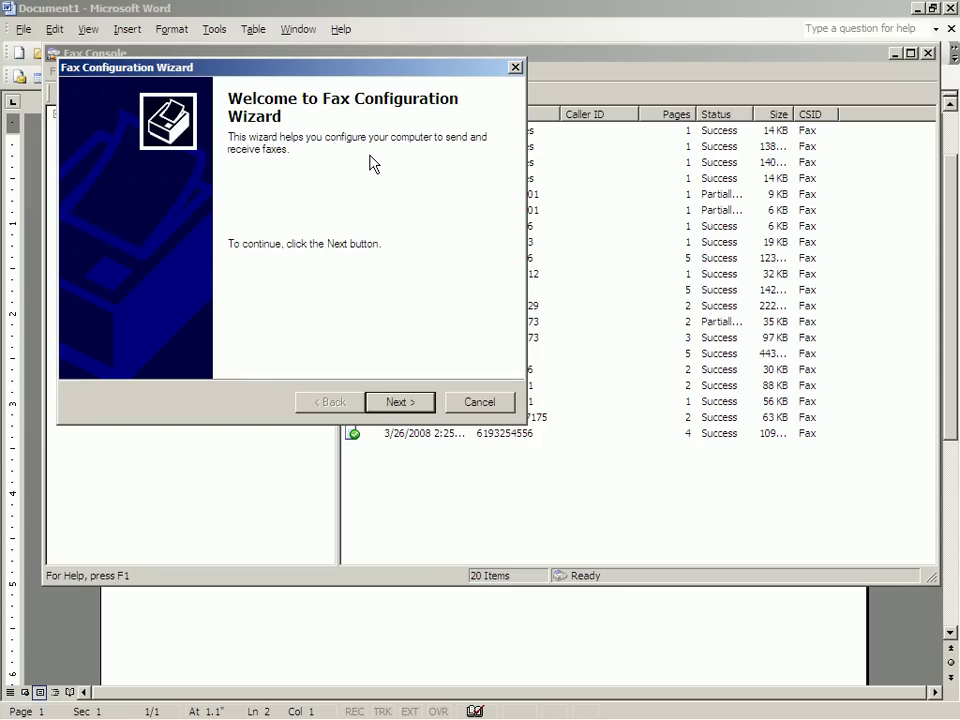
- Finish the wizard, keeping sender details, send plus manual-answer receive, TSID, CSID and routing defaults
{"action": "left_click", "coordinate": [396, 401]}
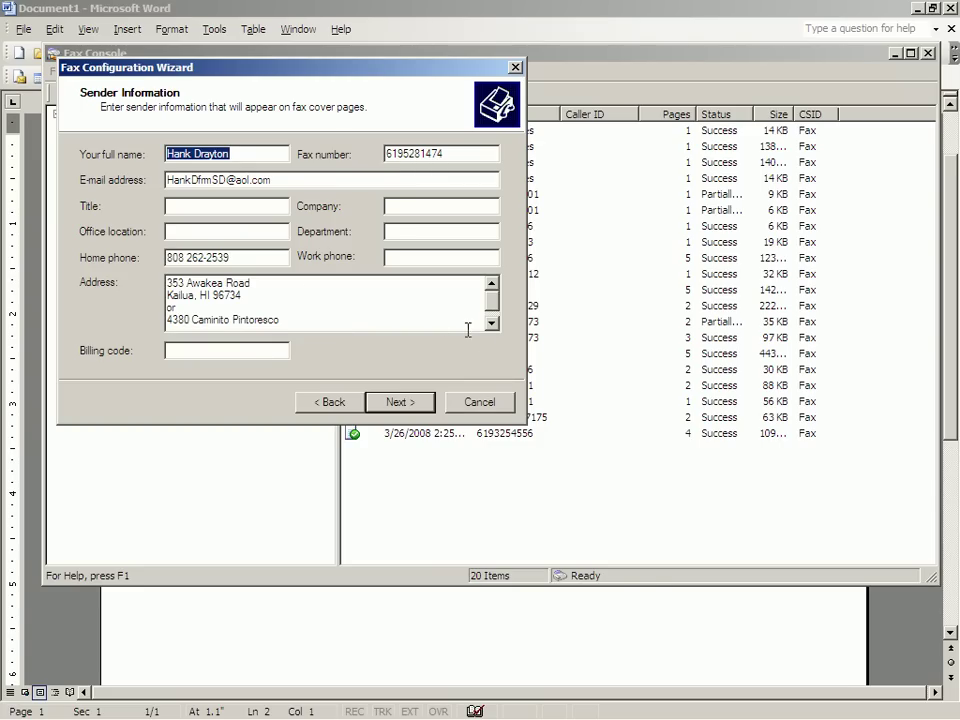
{"action": "left_click", "coordinate": [405, 404]}
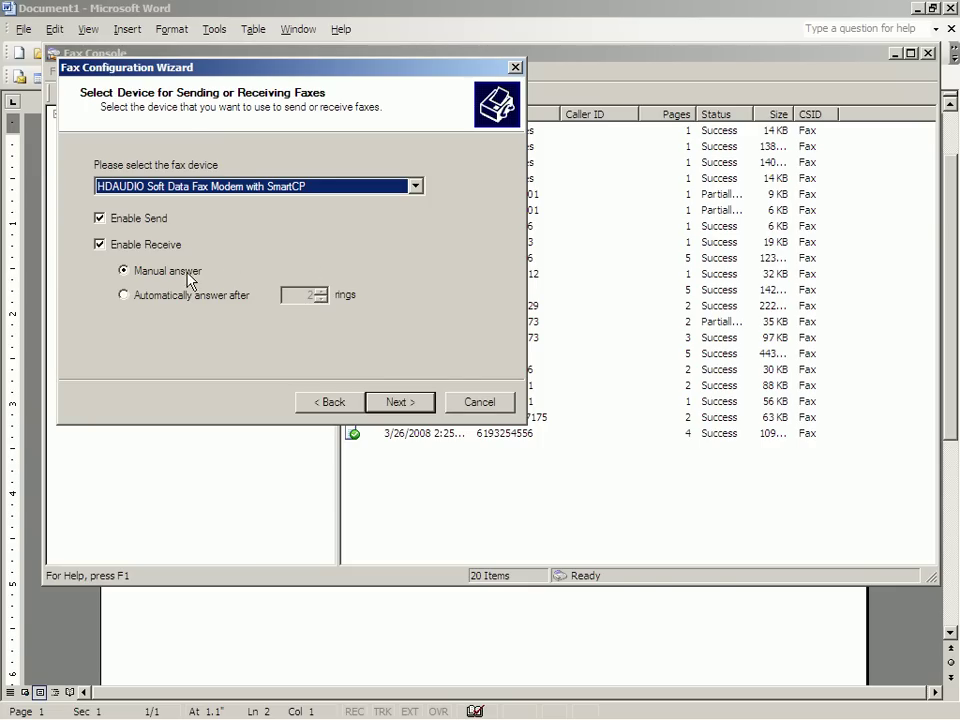
{"action": "left_click", "coordinate": [403, 401]}
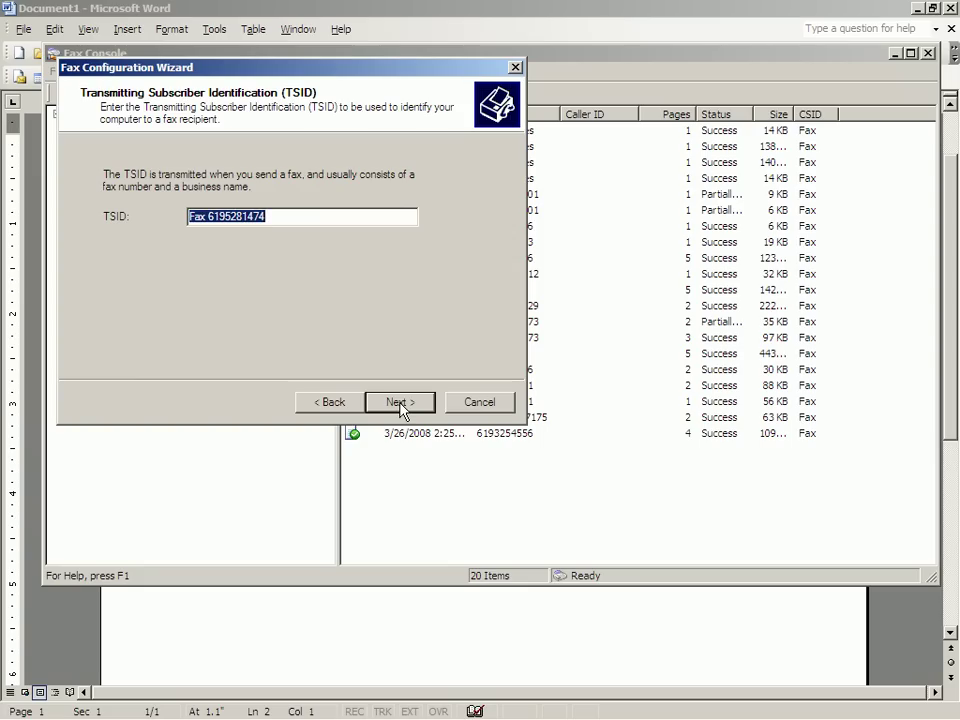
{"action": "left_click", "coordinate": [400, 402]}
{"action": "left_click", "coordinate": [400, 404]}
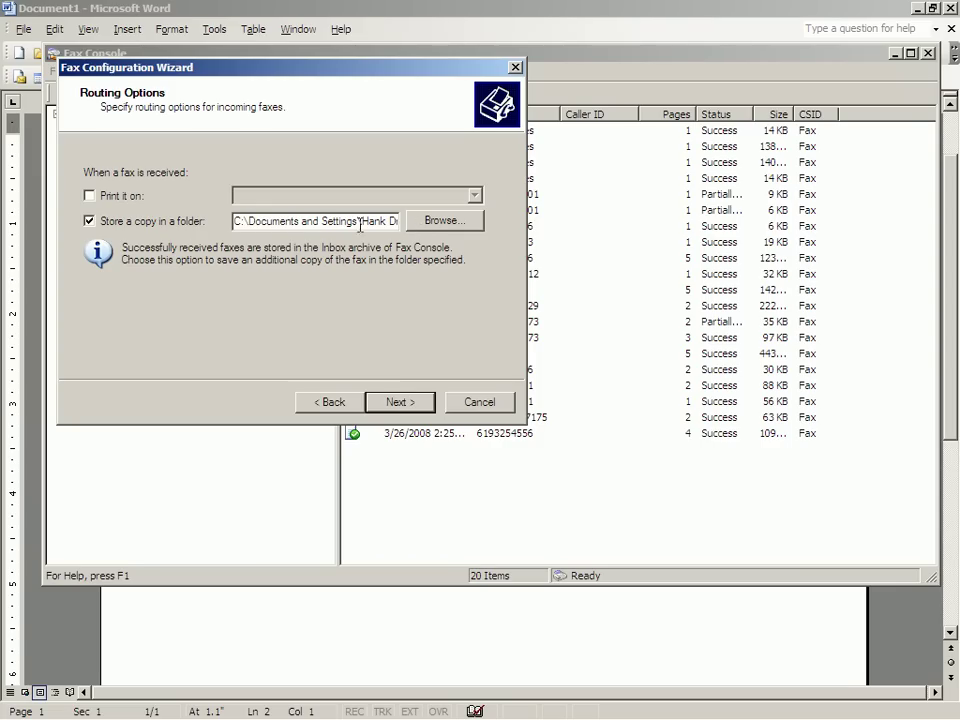
{"action": "left_click", "coordinate": [397, 400]}
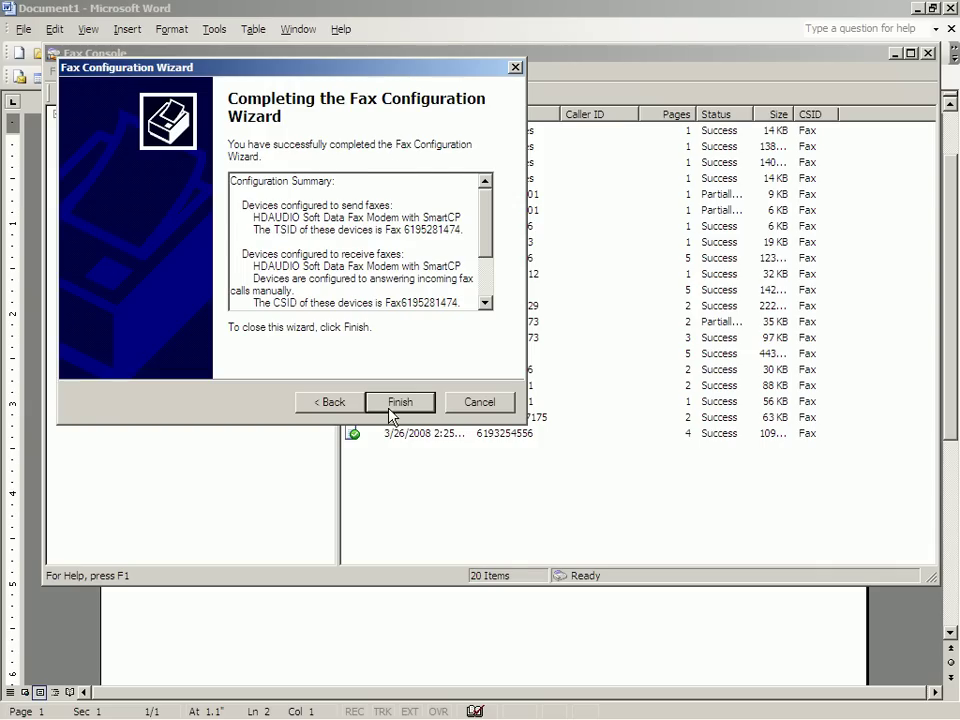
{"action": "left_click", "coordinate": [399, 402]}
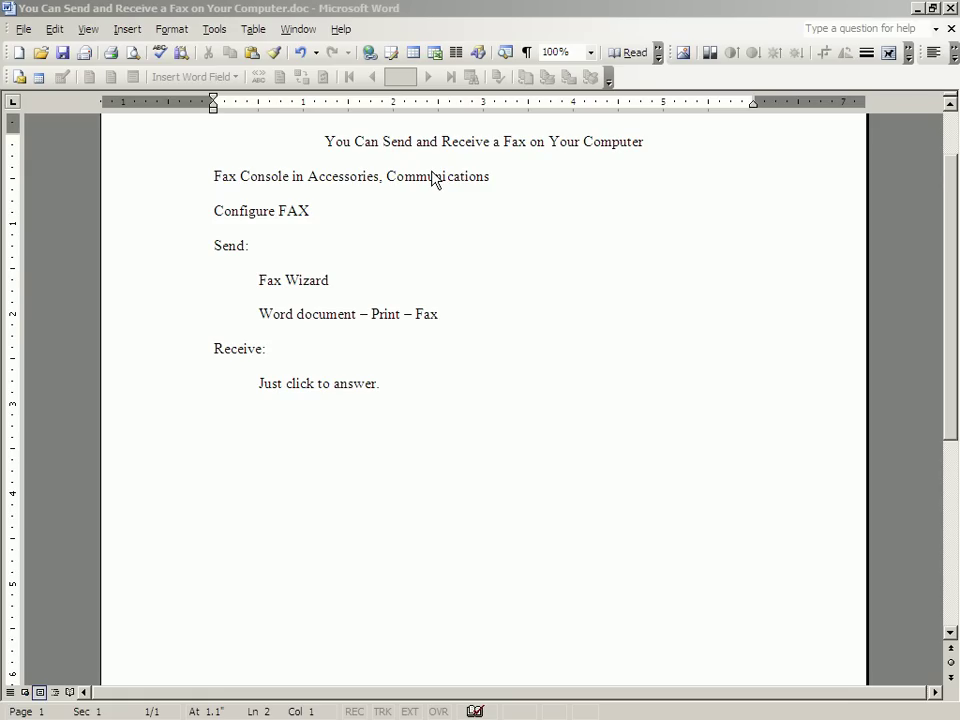
- Switch from Word back to the Fax Console window with Alt+Tab
{"action": "key", "text": "alt+Tab"}
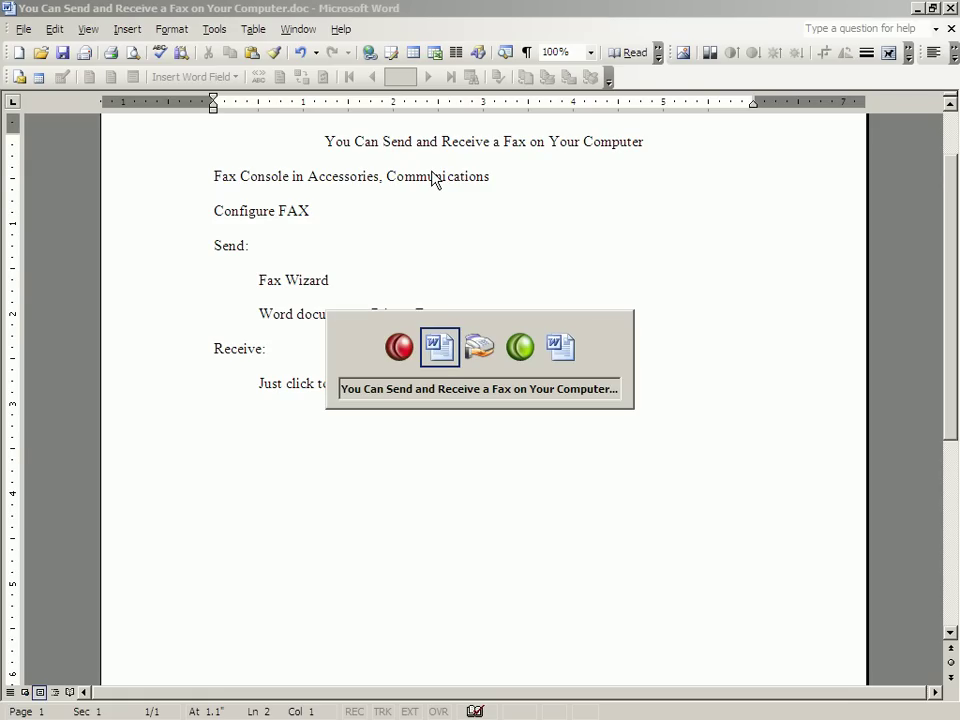
{"action": "key", "text": "alt+Tab"}
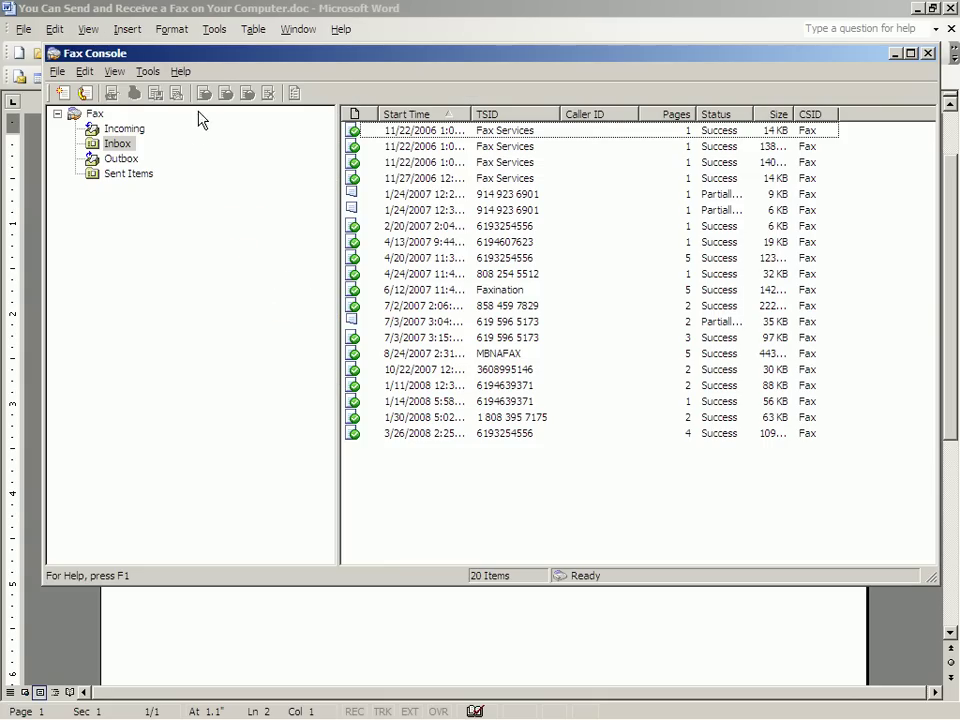
- Start the Send Fax Wizard from Fax Console and move past its welcome page
{"action": "left_click", "coordinate": [57, 72]}
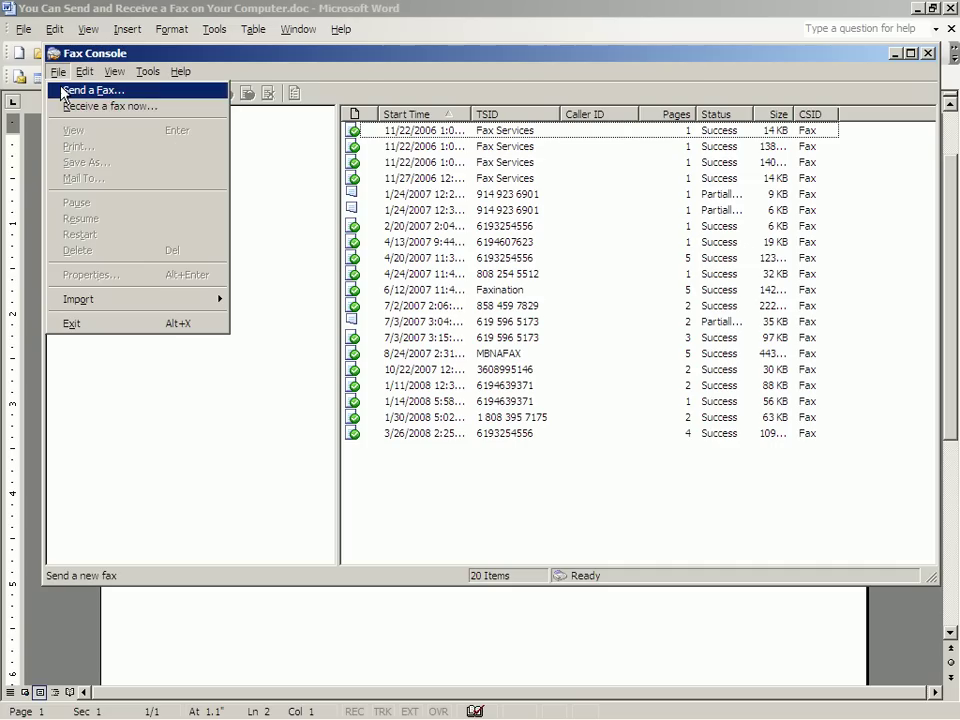
{"action": "left_click", "coordinate": [62, 91]}
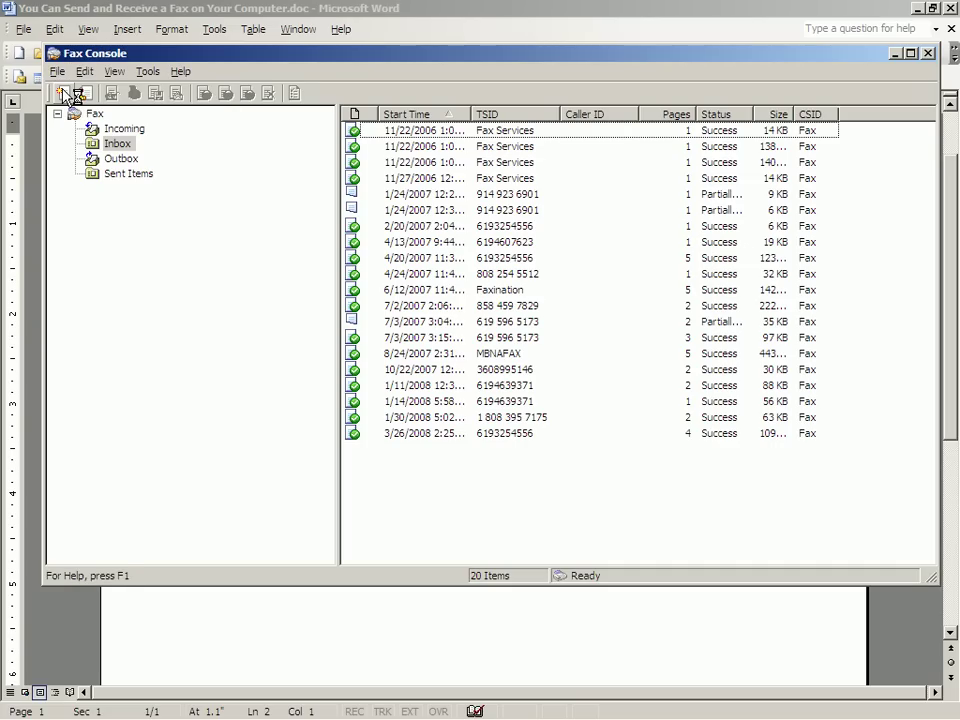
{"action": "left_click", "coordinate": [64, 93]}
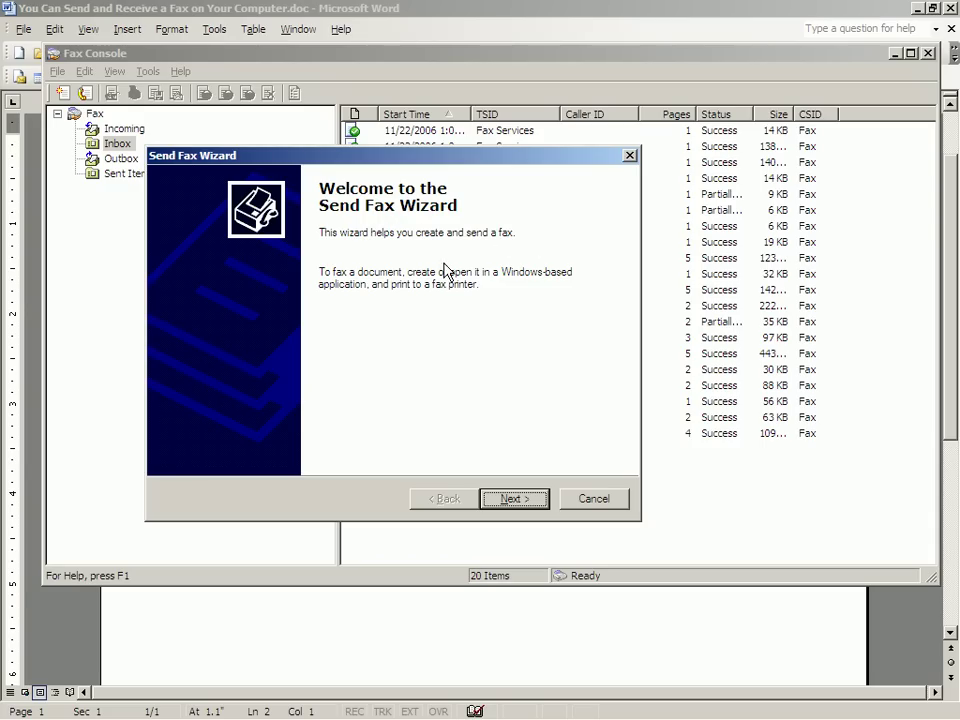
{"action": "left_click", "coordinate": [515, 499]}
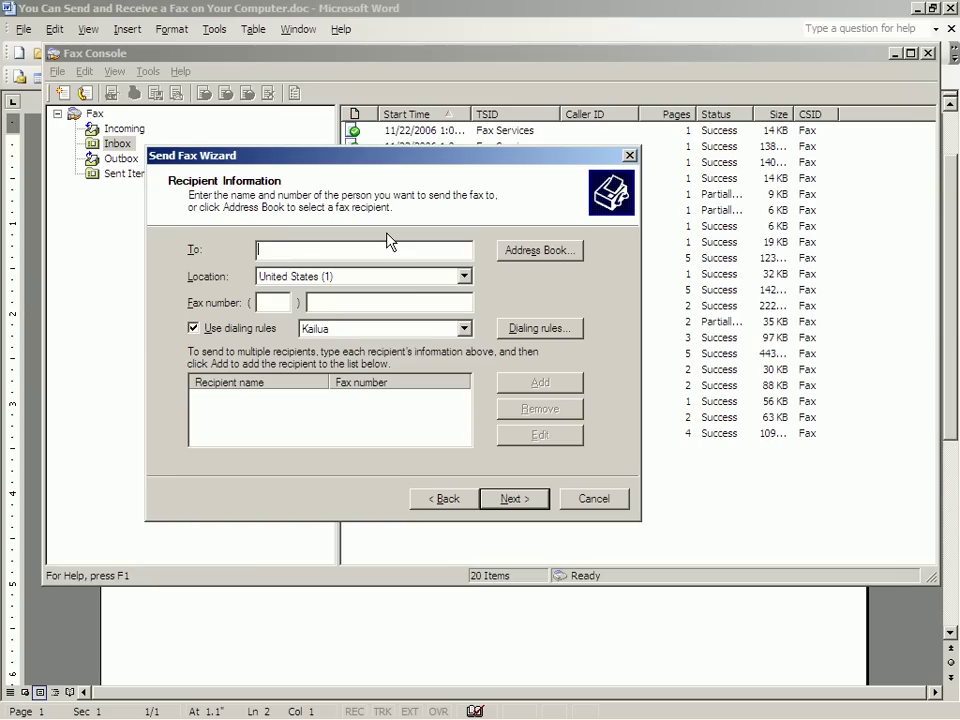
- Enter the recipient's name and fax number and apply San Diego dialing rules
{"action": "type", "text": "Joe"}
{"action": "type", "text": " Fa"}
{"action": "type", "text": "80"}
{"action": "type", "text": "563"}
{"action": "type", "text": "0"}
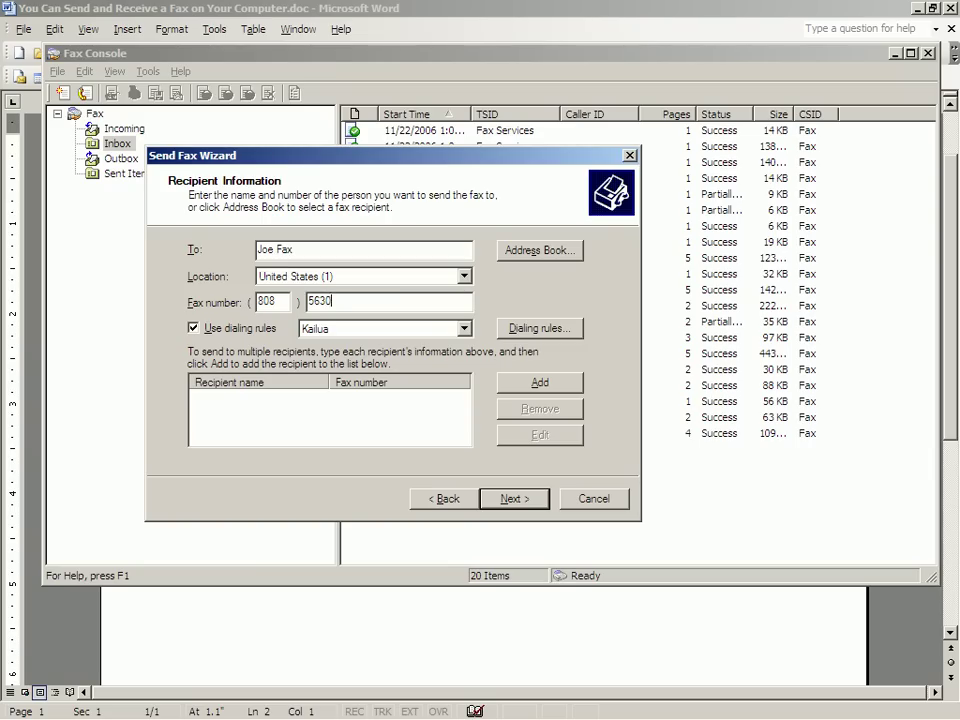
{"action": "type", "text": "242"}
{"action": "left_click", "coordinate": [464, 328]}
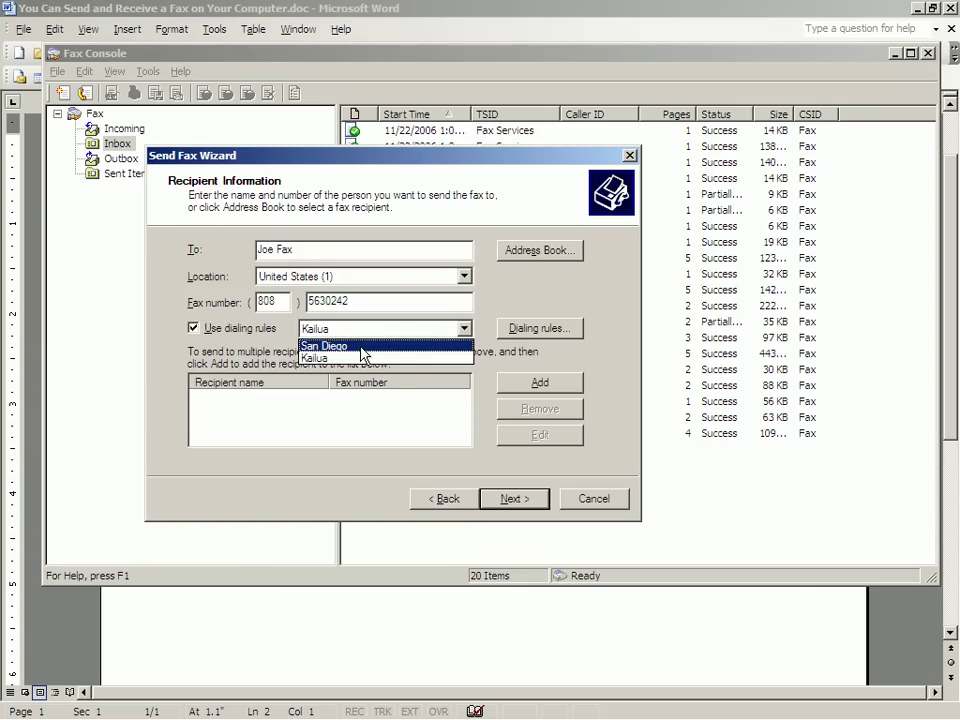
{"action": "left_click", "coordinate": [362, 350]}
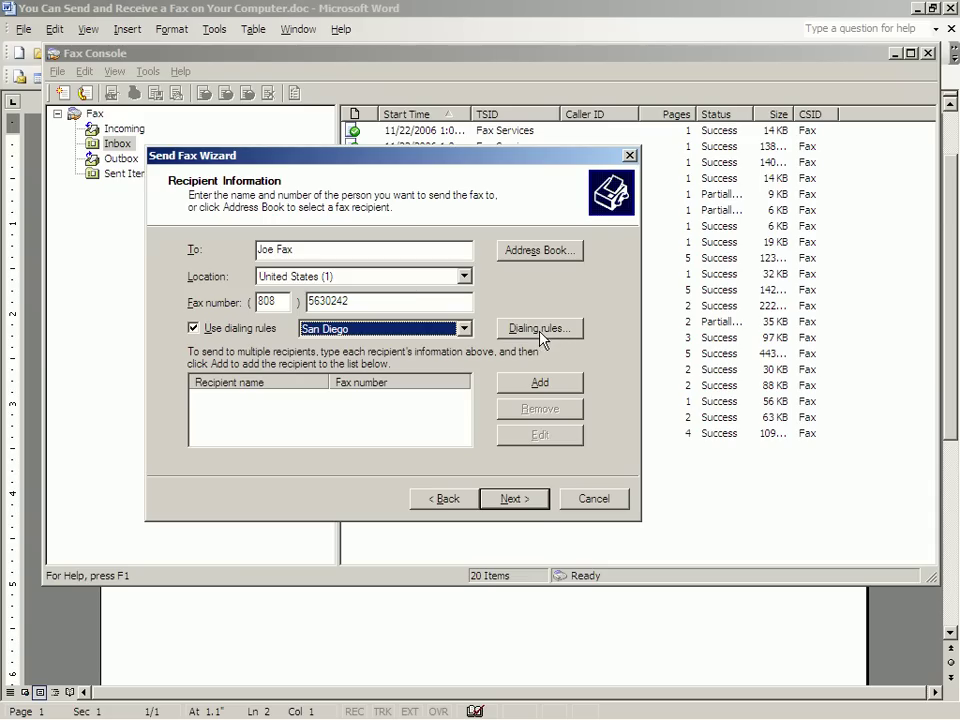
{"action": "left_click", "coordinate": [521, 507]}
- Add a subject and note to the generic cover page, scheduled to send Now at Normal priority
{"action": "left_click", "coordinate": [517, 499]}
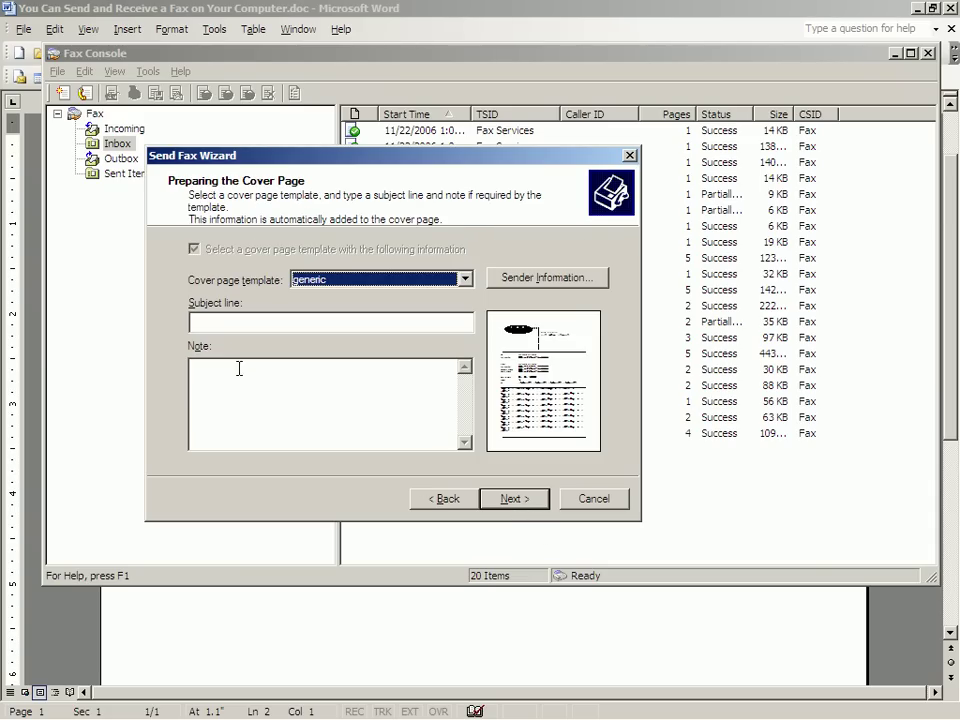
{"action": "left_click", "coordinate": [236, 326]}
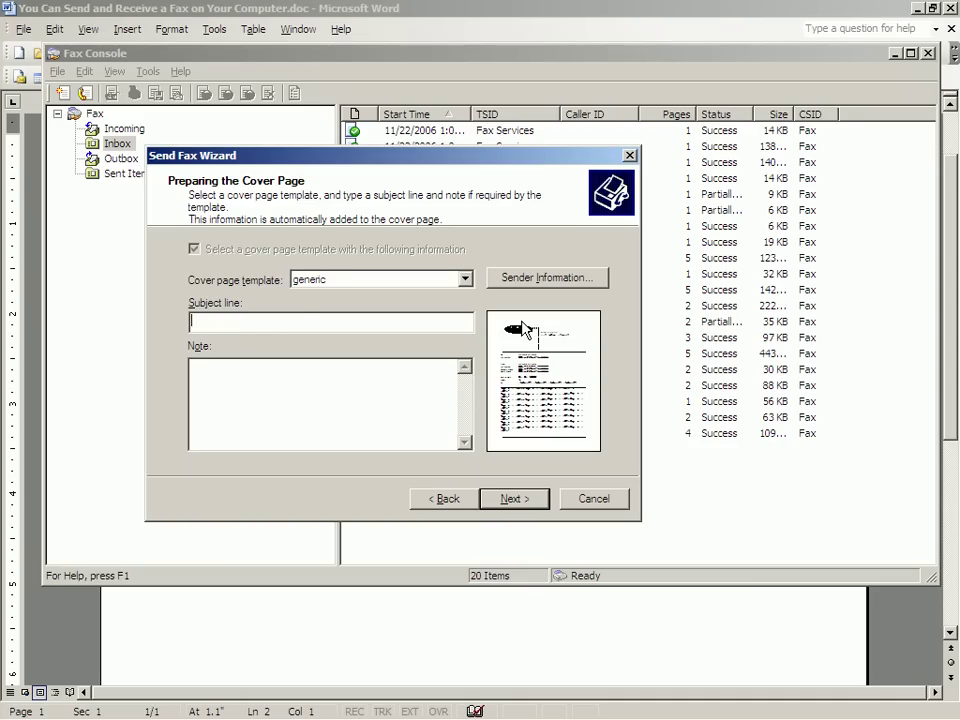
{"action": "type", "text": "lkjaslfk;lAW"}
{"action": "key", "text": "Tab"}
{"action": "type", "text": "AHSFJH;worghv;ohv;oih;oi"}
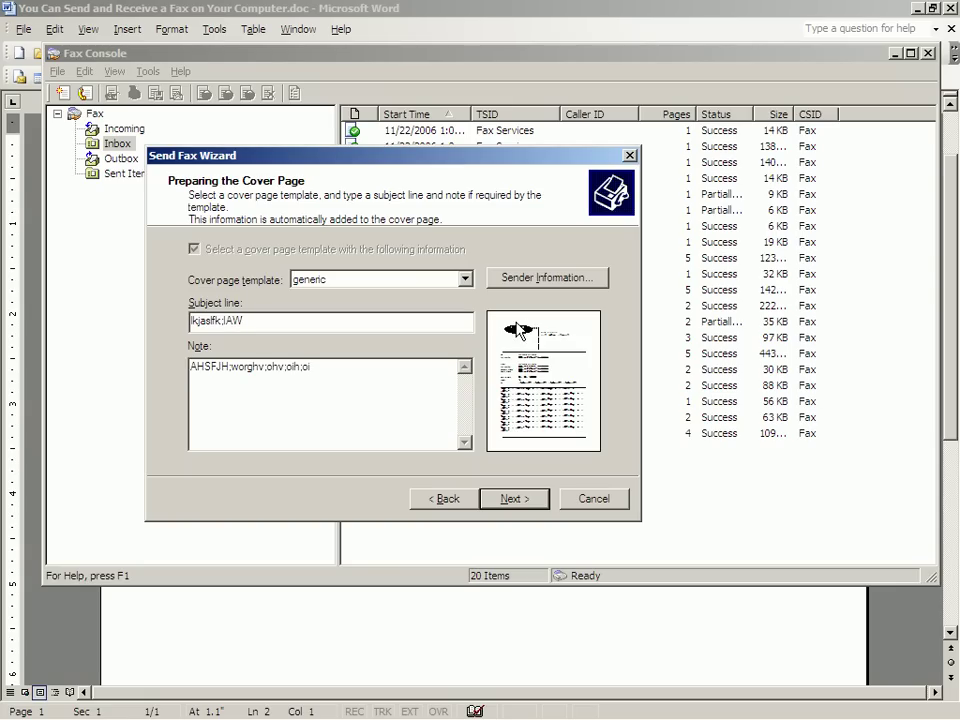
{"action": "left_click", "coordinate": [513, 498]}
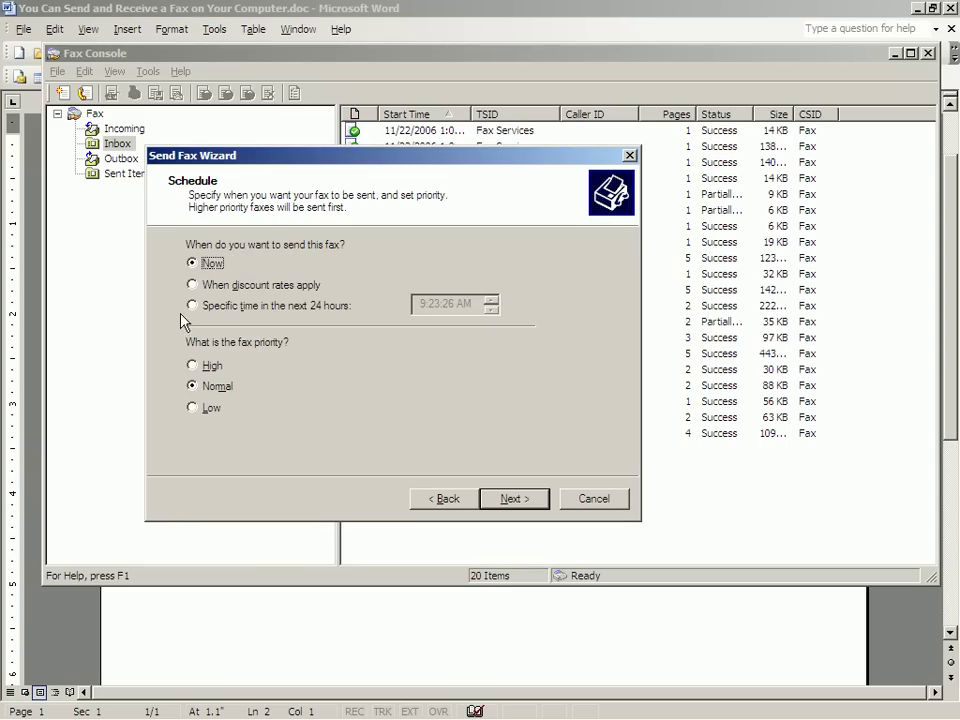
{"action": "left_click", "coordinate": [514, 500]}
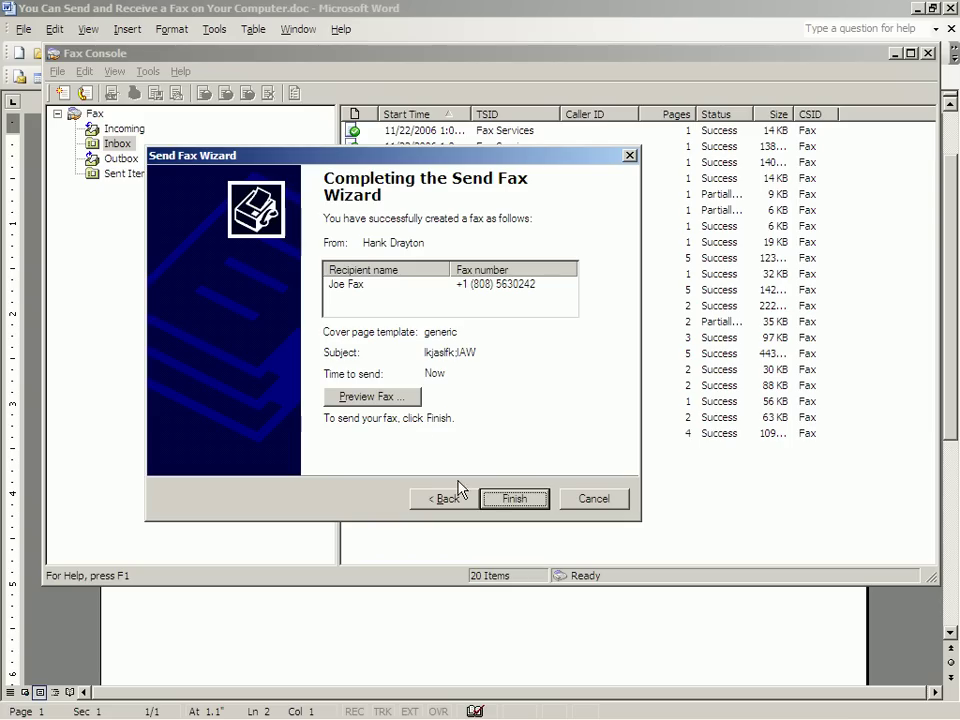
- Preview the fax in Document Imaging and scroll down to the subject and note lines
{"action": "left_click", "coordinate": [398, 401]}
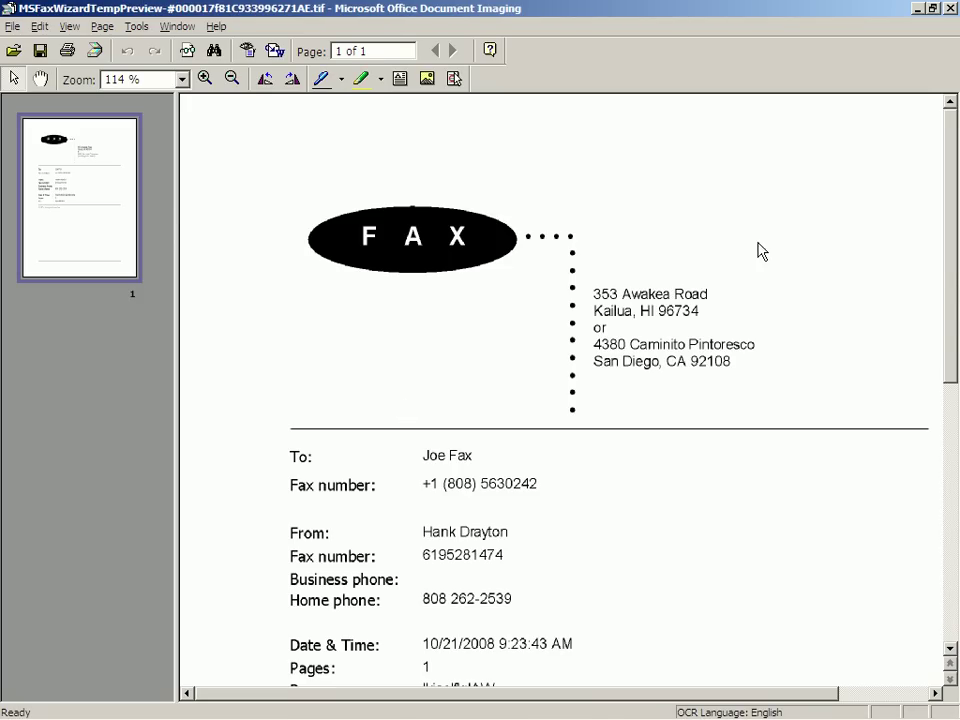
{"action": "left_click_drag", "start_coordinate": [956, 299], "coordinate": [955, 388]}
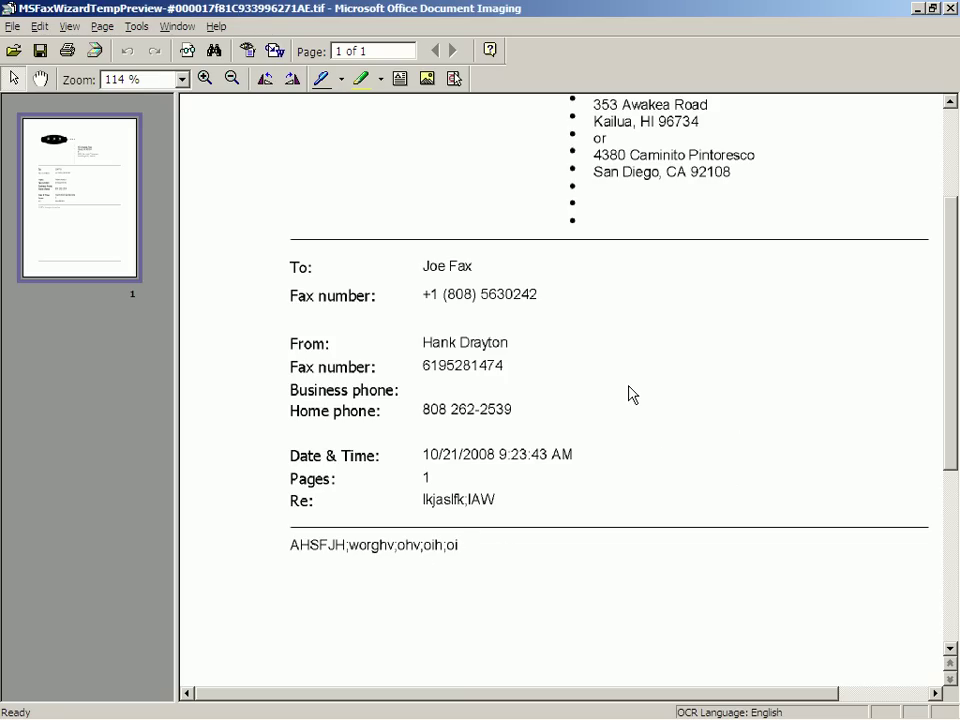
- Return to the Send Fax Wizard, finish it to send the fax, then switch back to Word
{"action": "key", "text": "alt+Tab"}
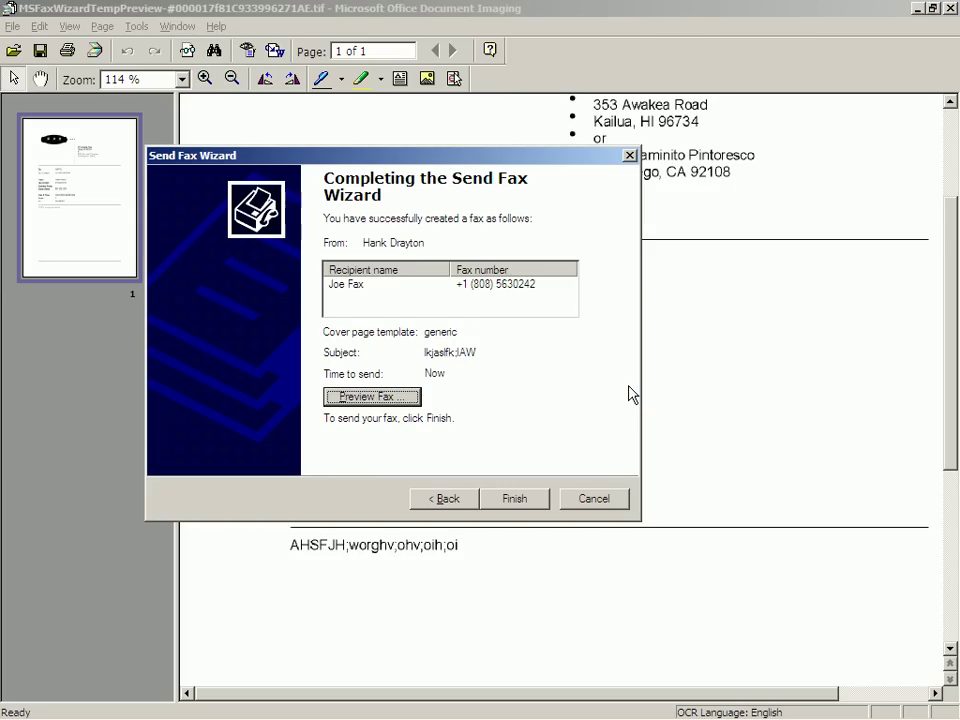
{"action": "left_click", "coordinate": [520, 502]}
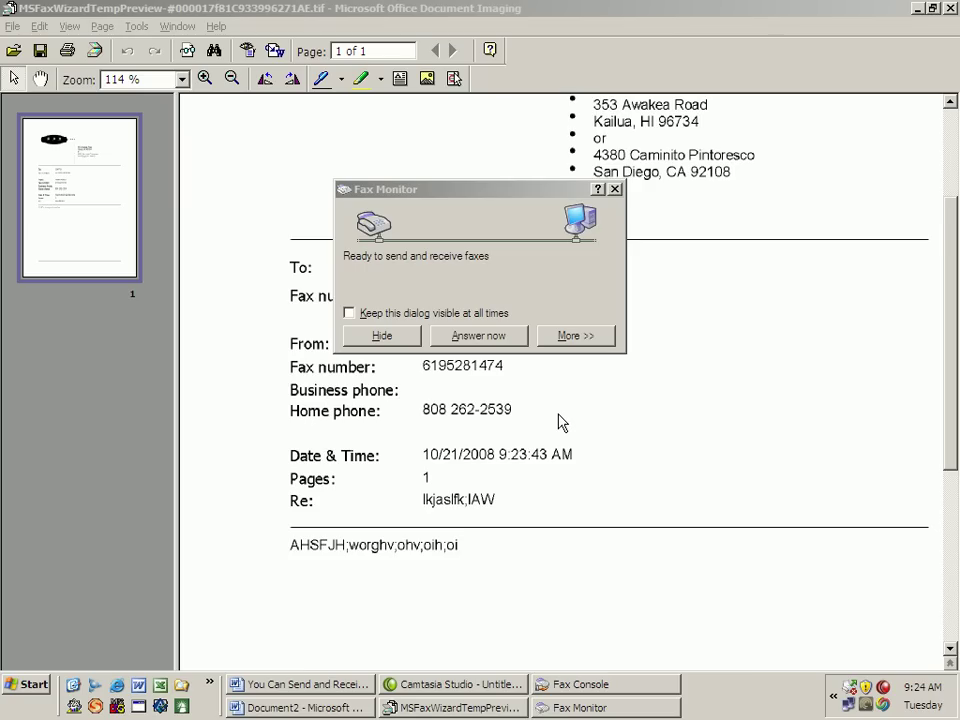
{"action": "key", "text": "alt+Tab"}
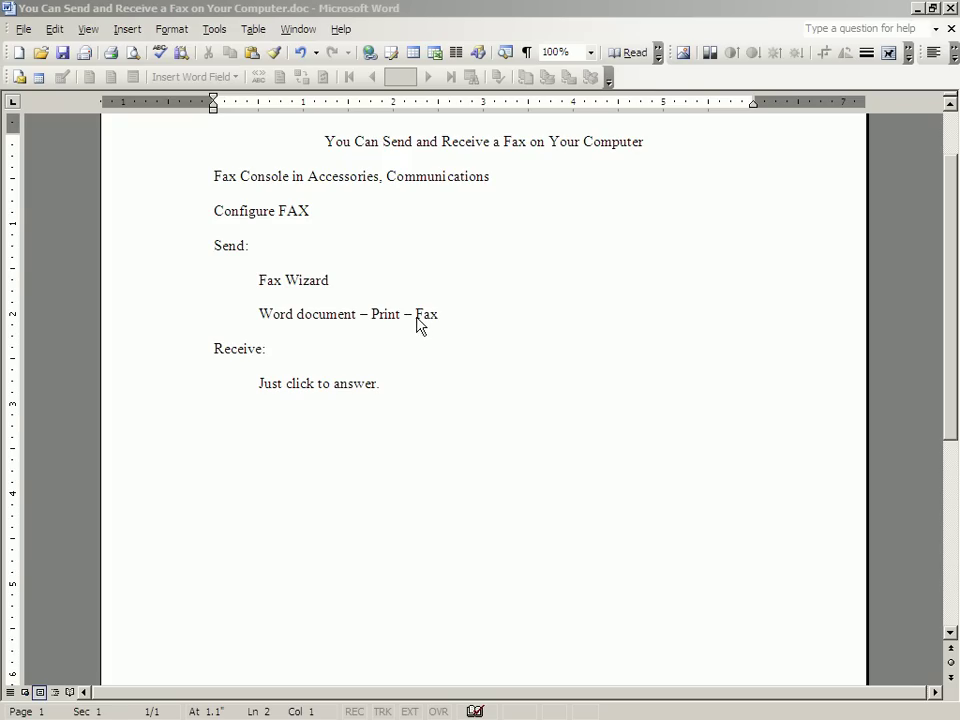
- In Word's Print dialog, choose Fax as the printer instead of hp psc 2100 series
{"action": "left_click", "coordinate": [23, 30]}
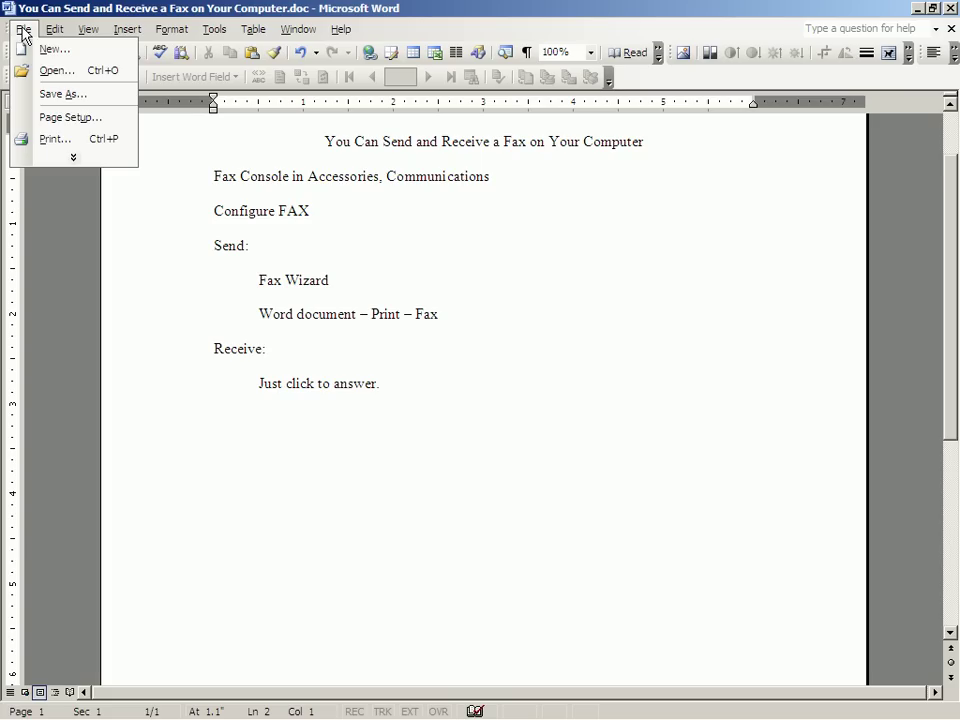
{"action": "left_click", "coordinate": [53, 140]}
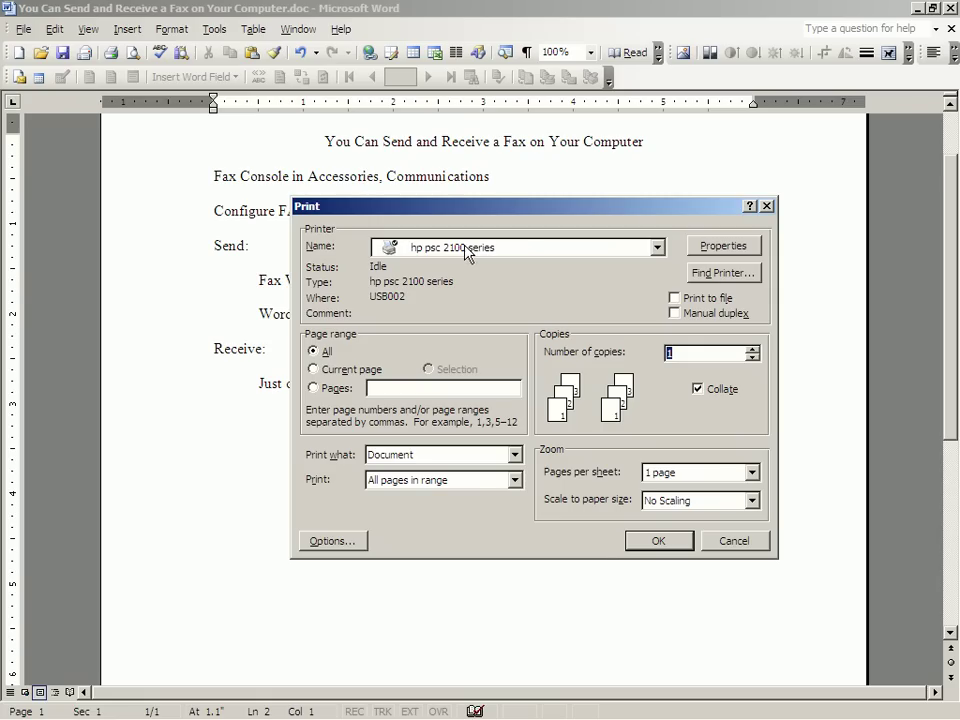
{"action": "left_click", "coordinate": [658, 249]}
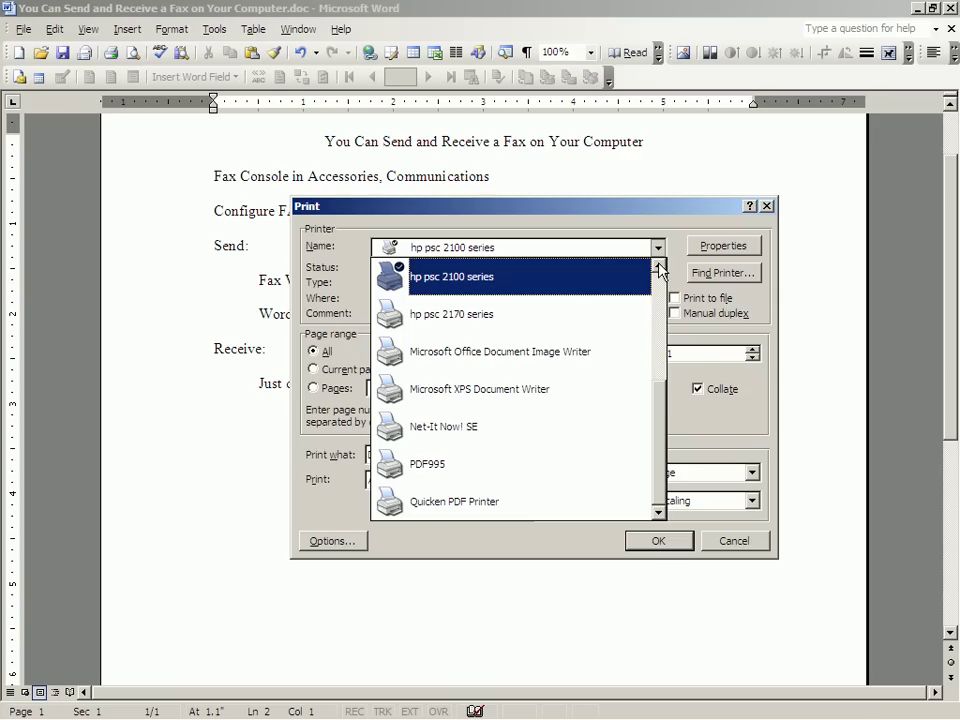
{"action": "scroll", "coordinate": [659, 270], "scroll_direction": "up", "scroll_amount": 2}
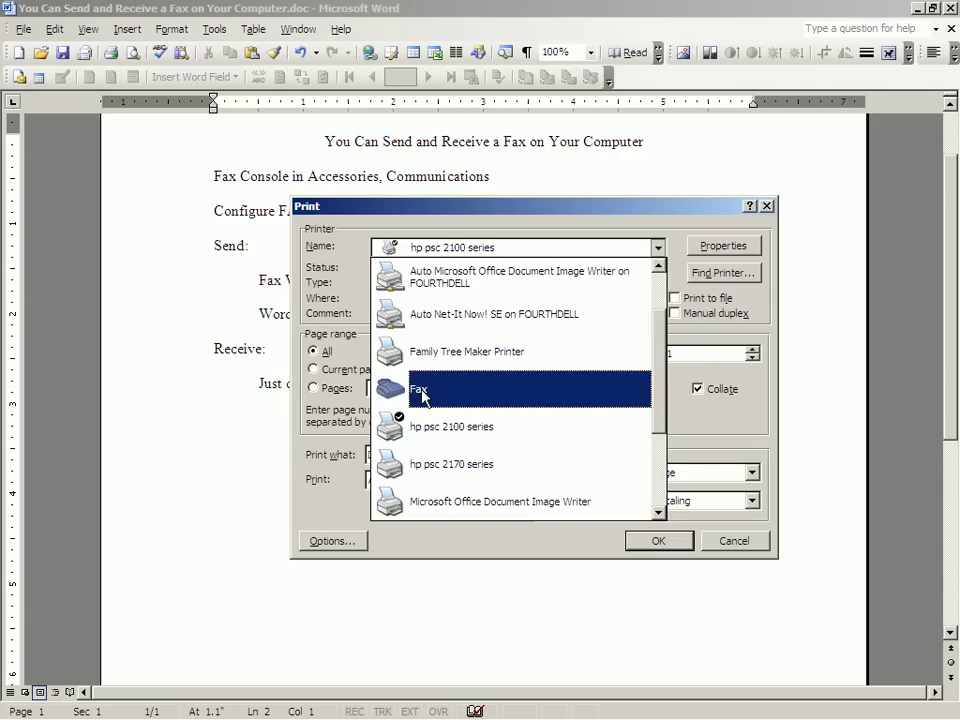
{"action": "left_click", "coordinate": [424, 390]}
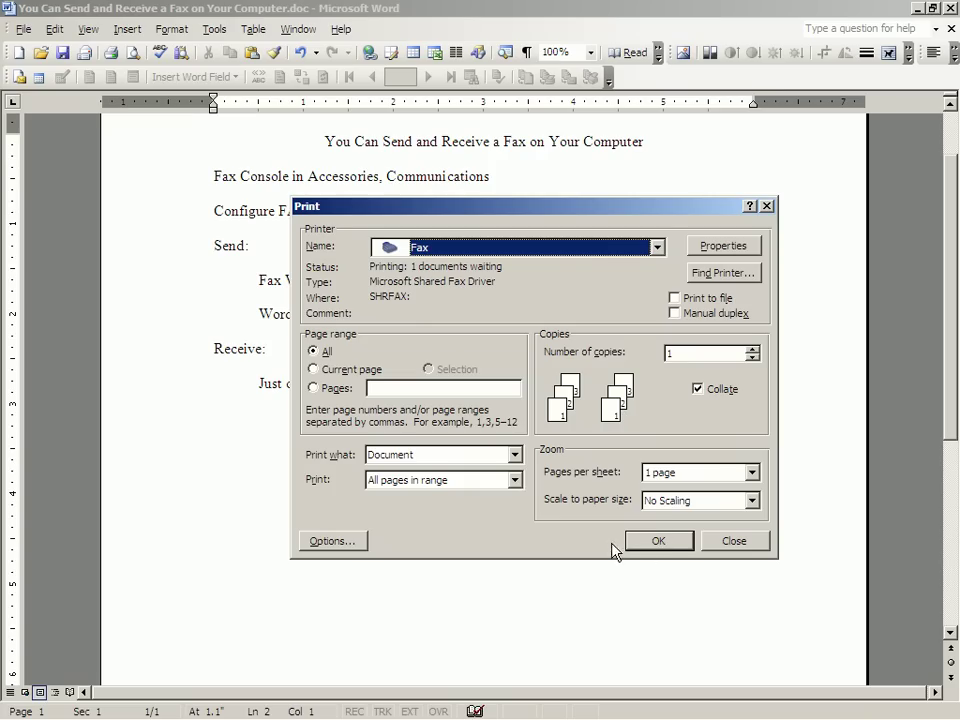
- Print the document to Fax, pass the wizard's welcome page, then cancel at Recipient Information
{"action": "left_click", "coordinate": [652, 546]}
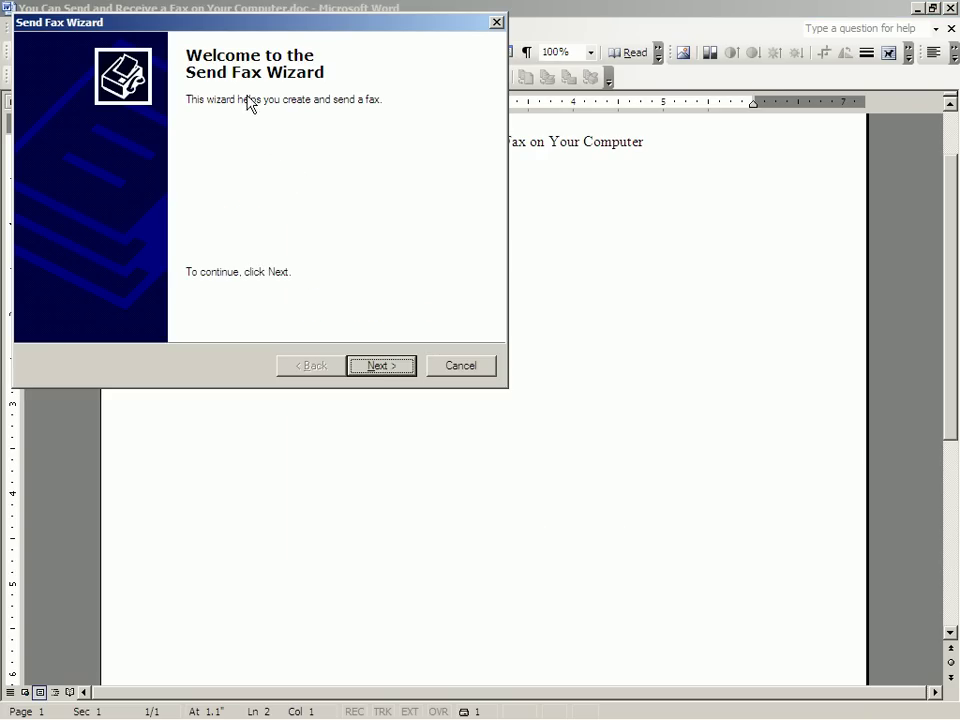
{"action": "left_click", "coordinate": [381, 366]}
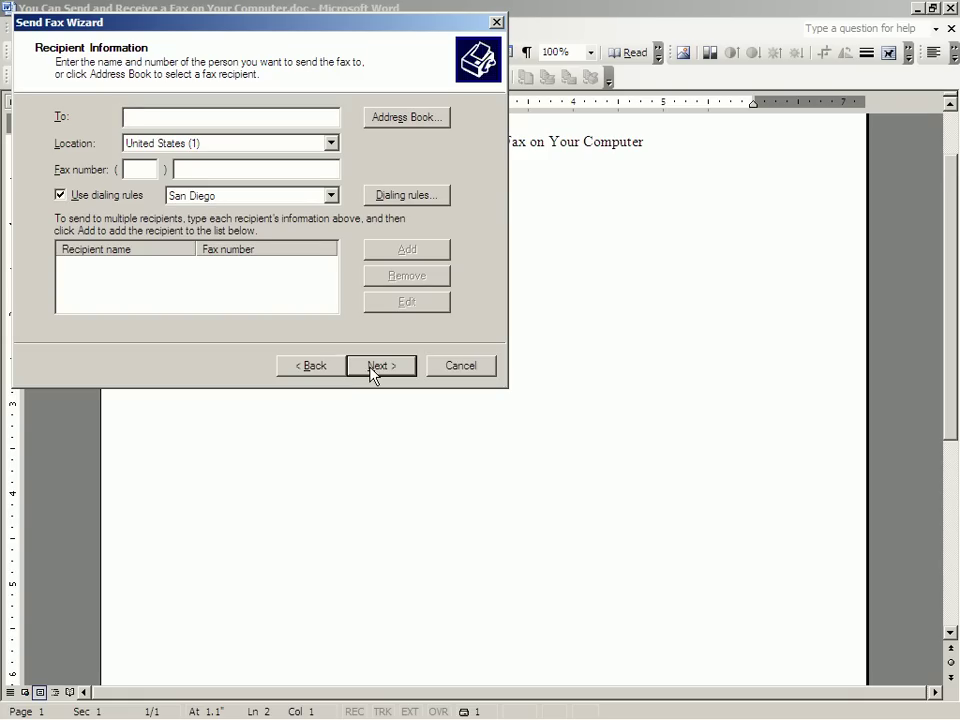
{"action": "left_click", "coordinate": [460, 366]}
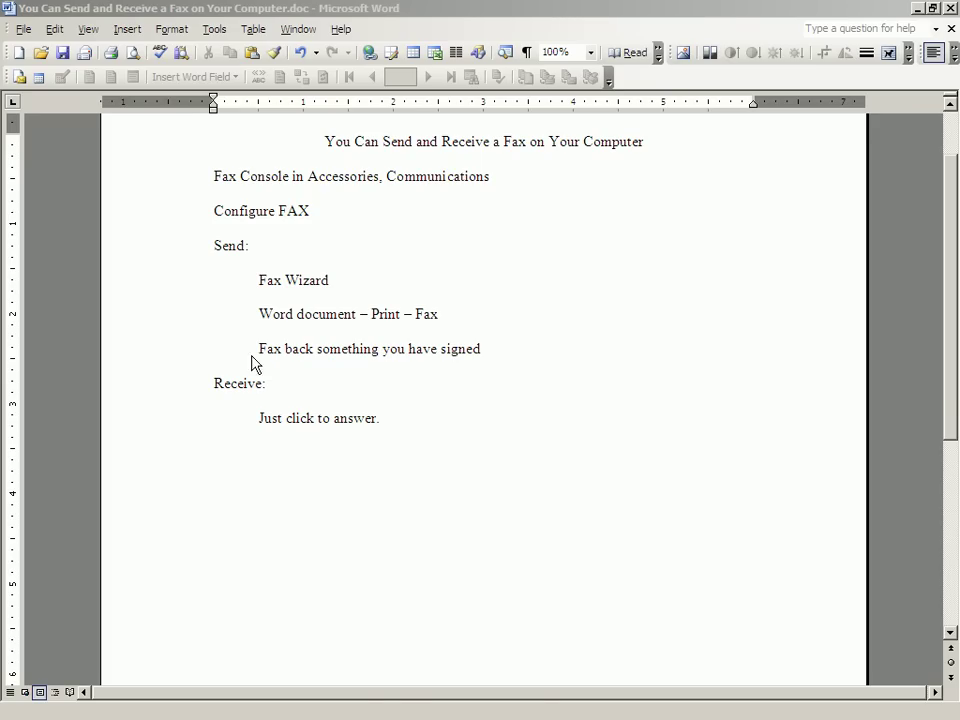
{"action": "key", "text": "alt+Tab"}
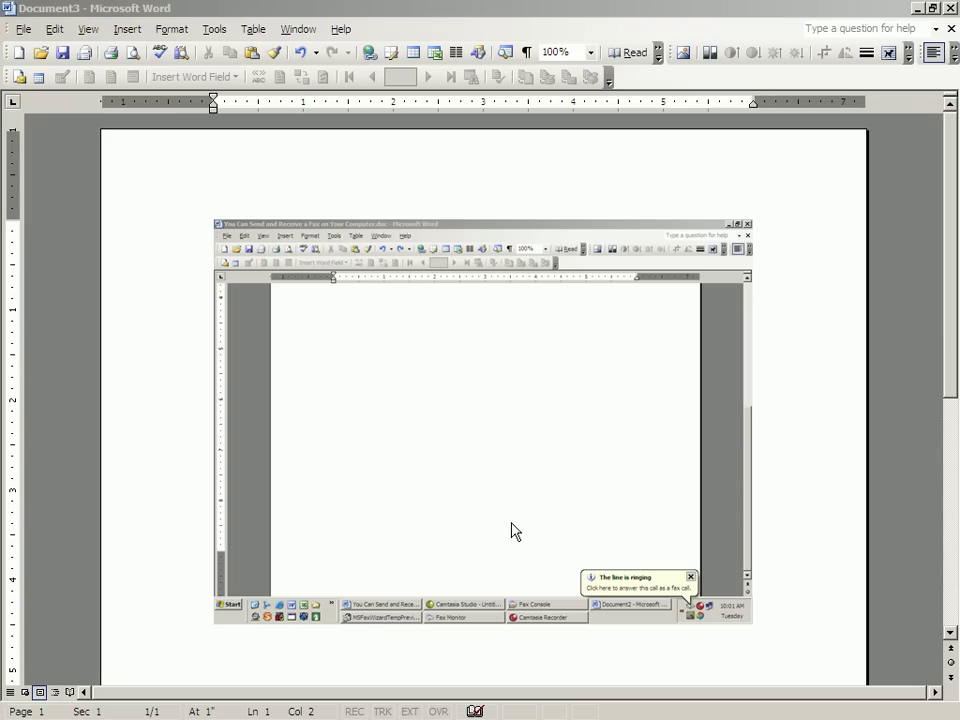